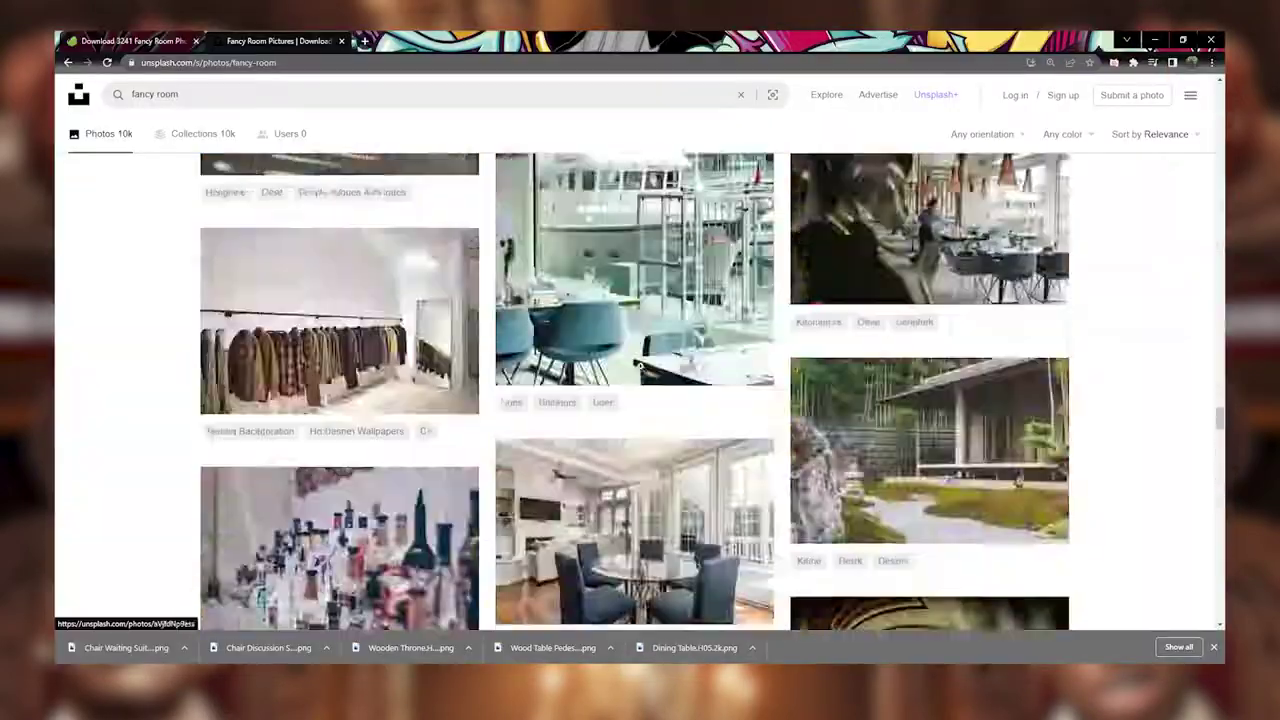
# Scroll down through the Unsplash 'fancy room' photo results
pyautogui.scroll(-5, 640, 370)
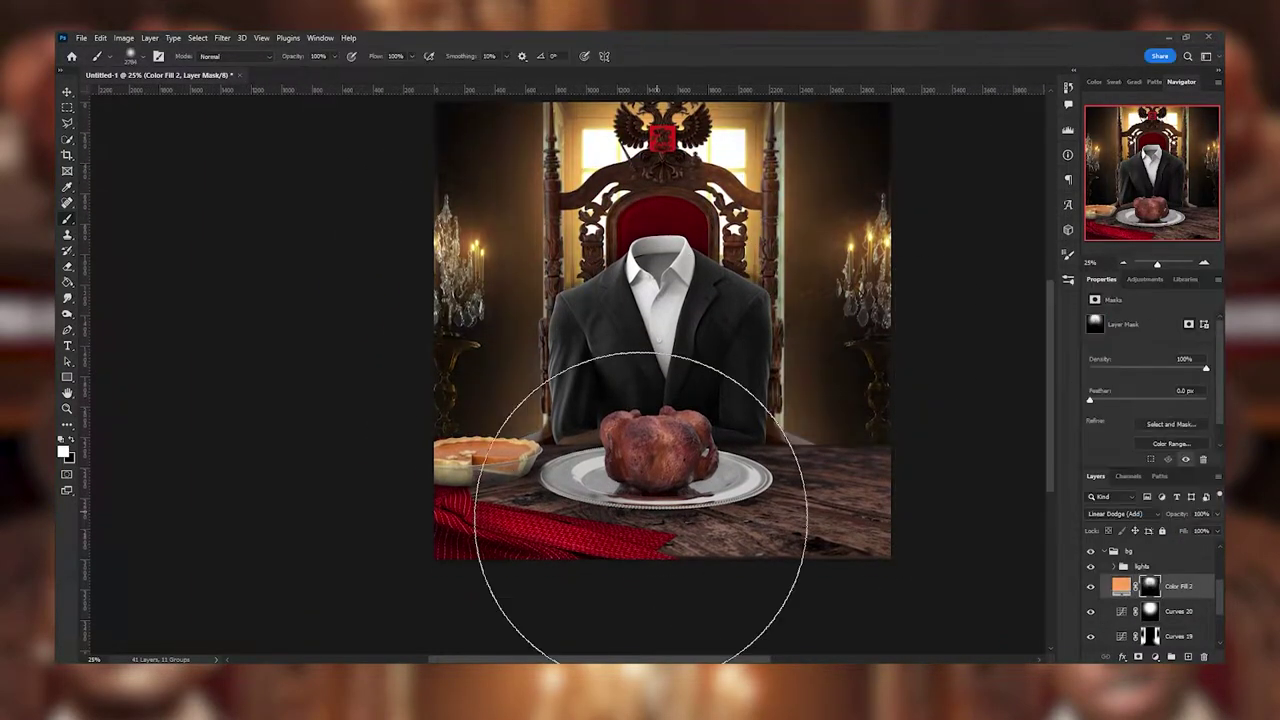
# Invert the Color Fill 2 layer mask to hide the orange glow
pyautogui.hotkey('ctrl', 'i')
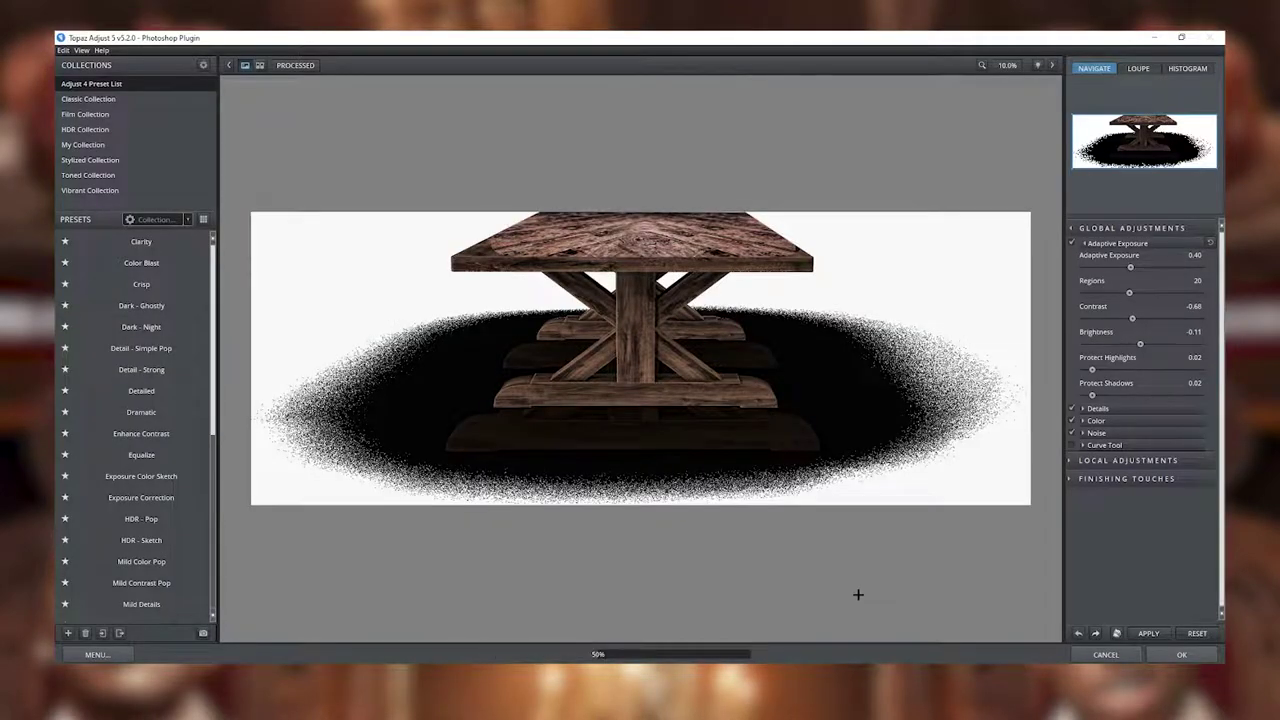
# Set the wooden table image's Brightness to -0.07 in Topaz Adjust
pyautogui.moveTo(1139, 344); pyautogui.dragTo(1141, 344)
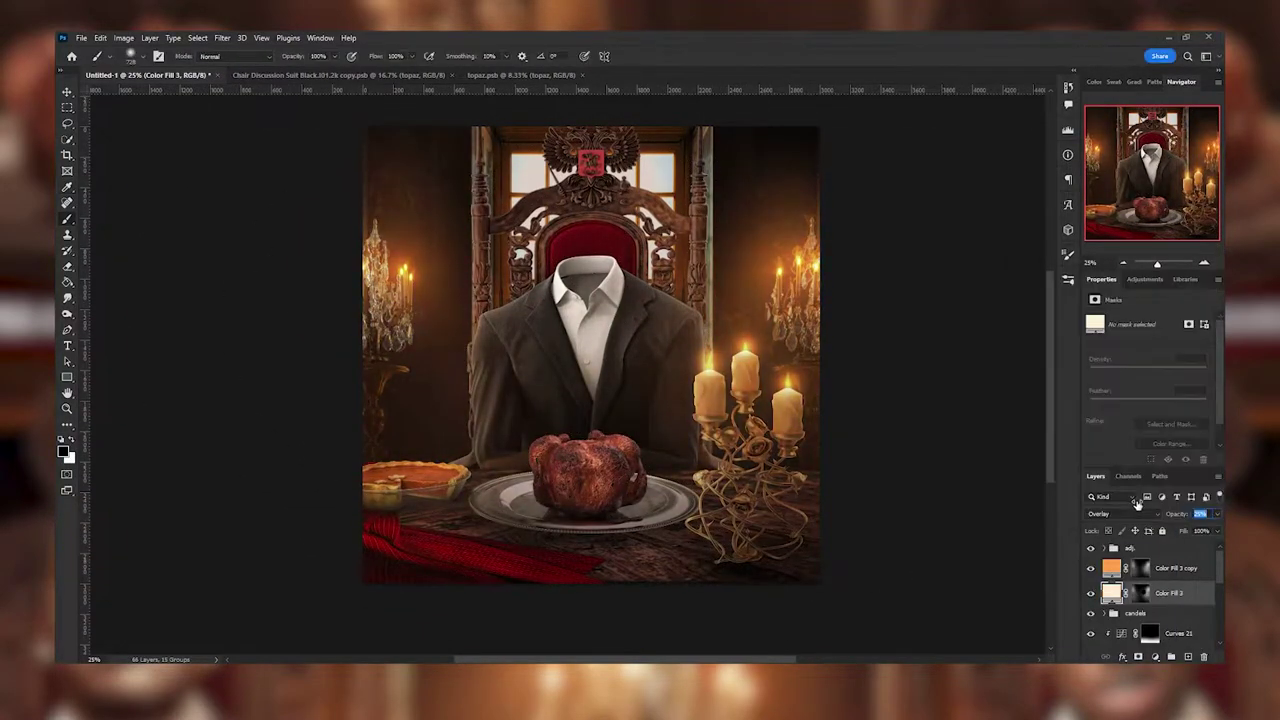
# Paint the Color Lookup effect into the image on its layer mask
pyautogui.click(567, 450)
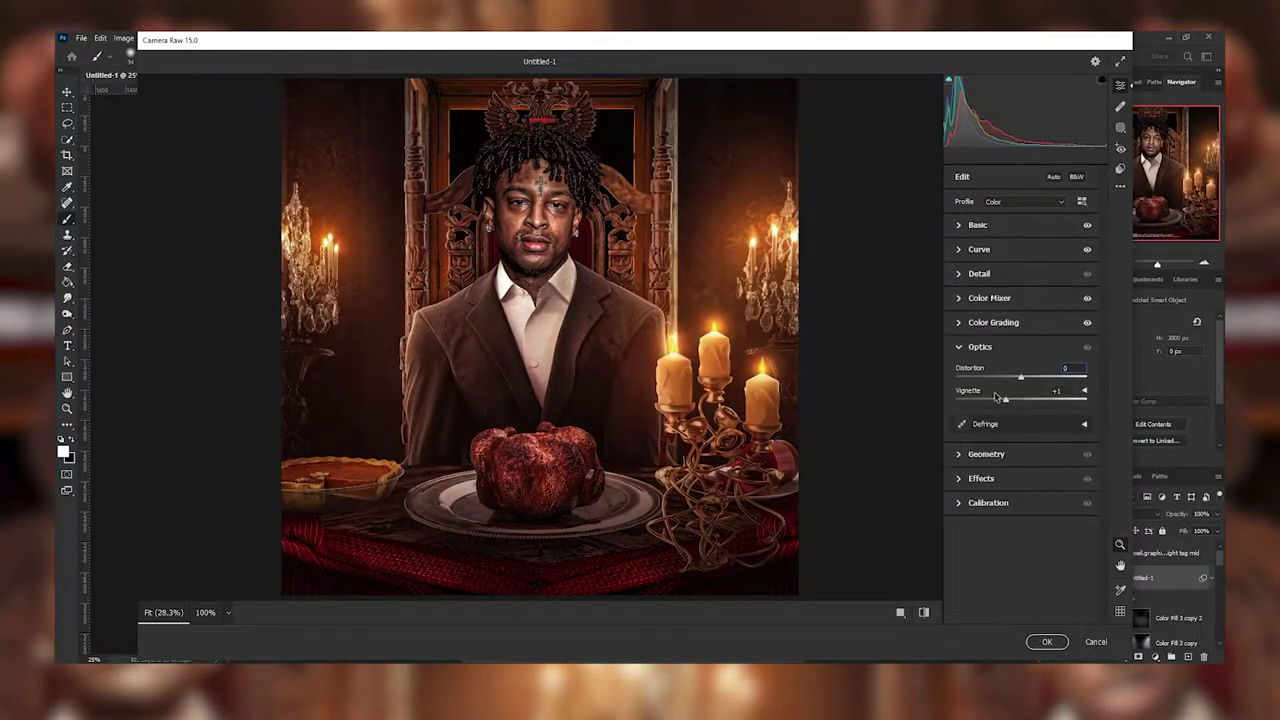
# Apply the Camera Raw optics and vignette adjustments to the composite
pyautogui.click(1046, 641)
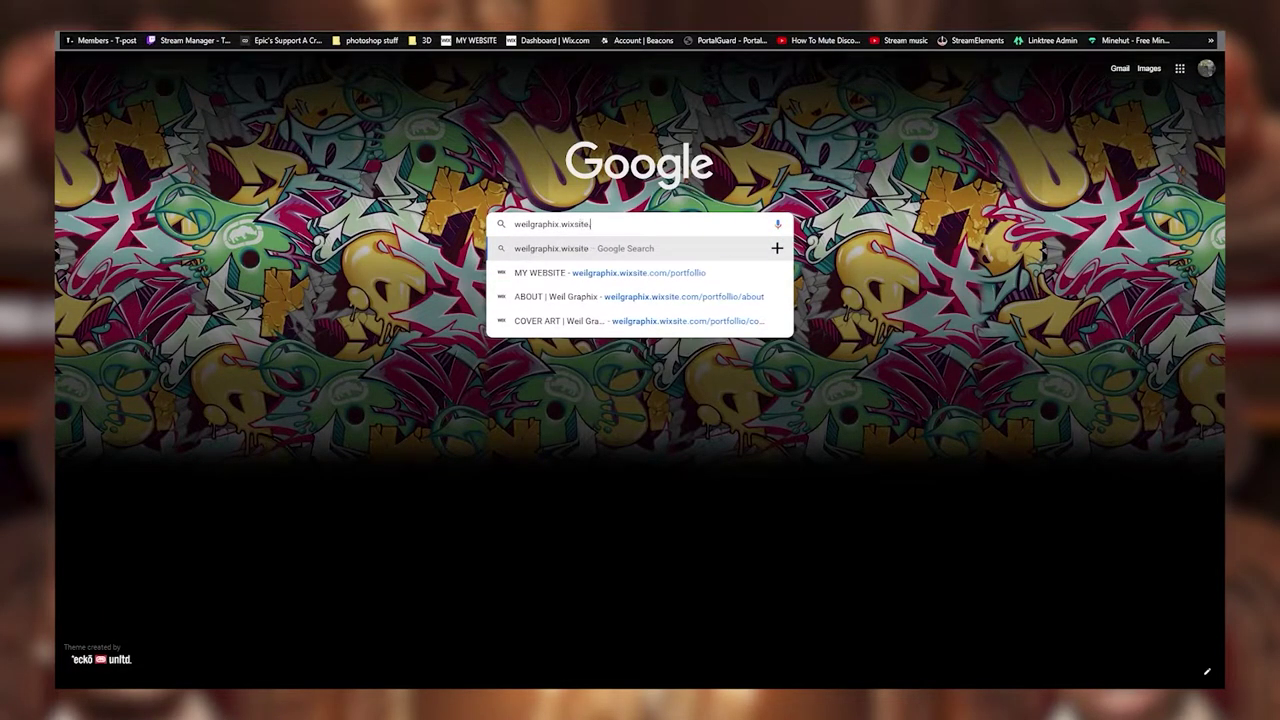
# Load the designer's portfolio site and browse its Cover Art page
pyautogui.press('Return')
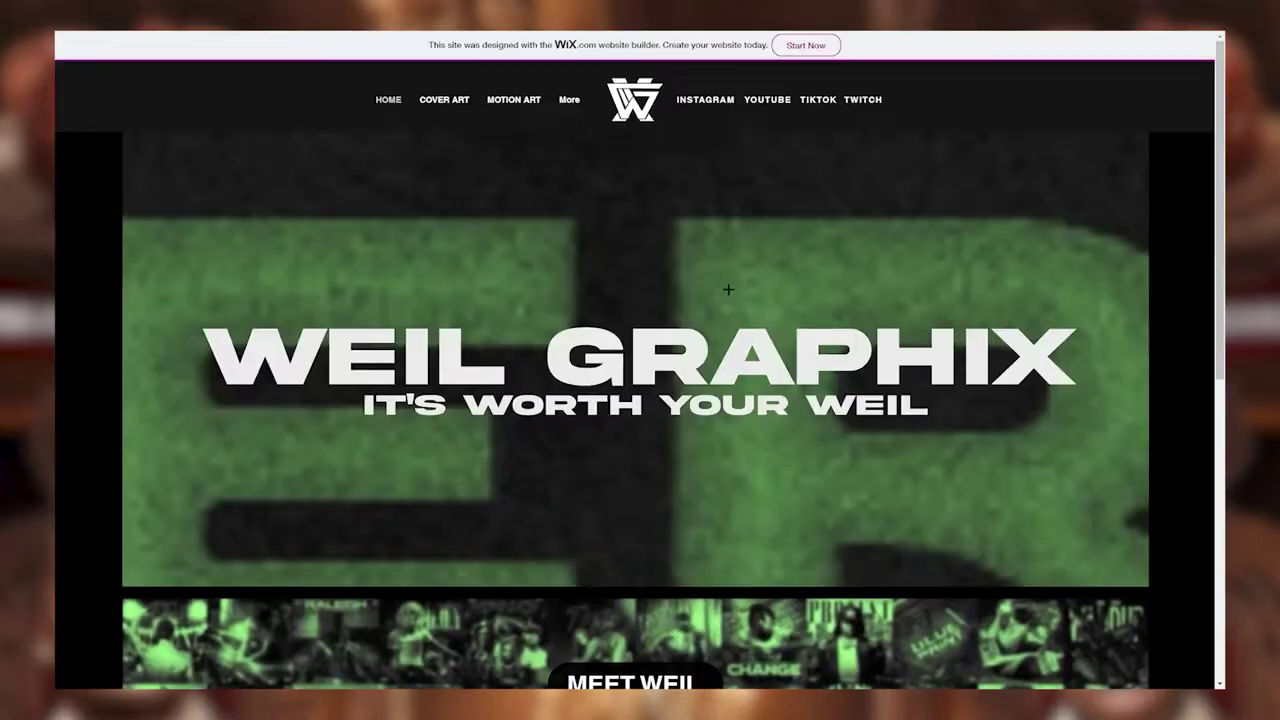
pyautogui.scroll(-1, 677, 310)
pyautogui.scroll(-4, 677, 310)
pyautogui.scroll(-1, 677, 310)
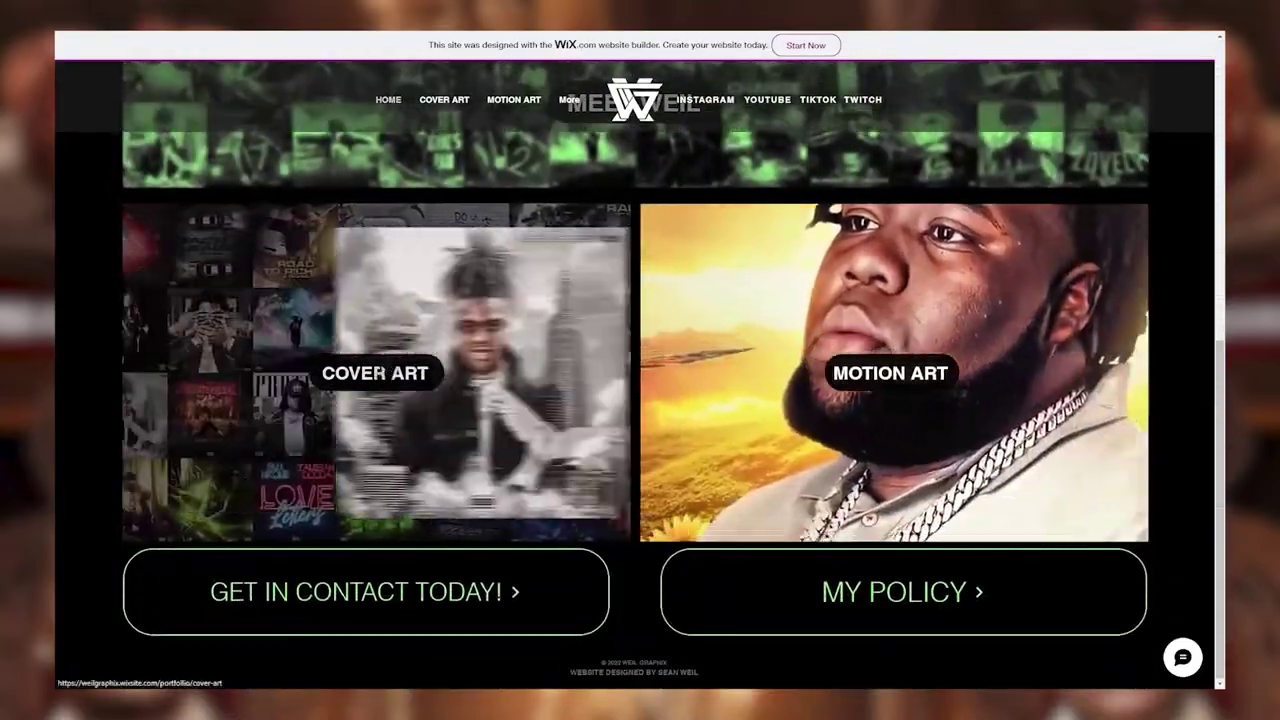
pyautogui.click(394, 371)
pyautogui.scroll(-3, 1113, 453)
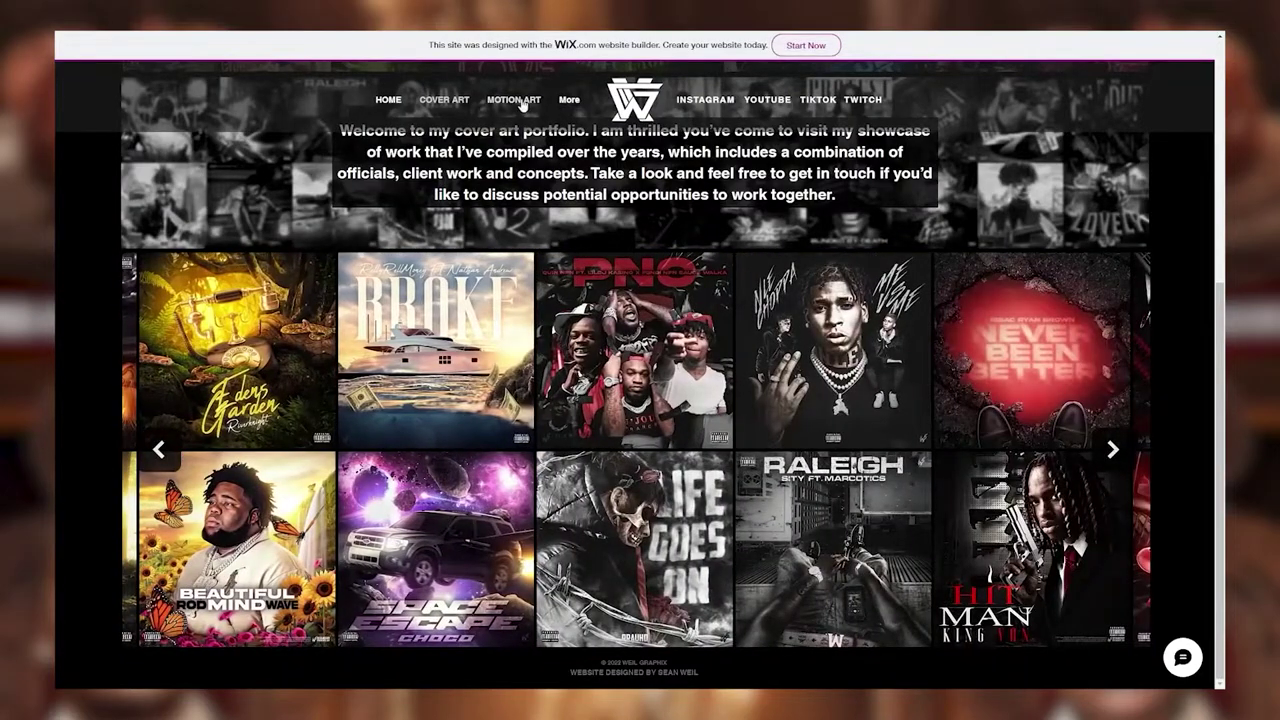
# Browse the Motion Art and About pages, ending on the Info & Policy page
pyautogui.click(514, 100)
pyautogui.scroll(-2, 768, 367)
pyautogui.scroll(-2, 768, 367)
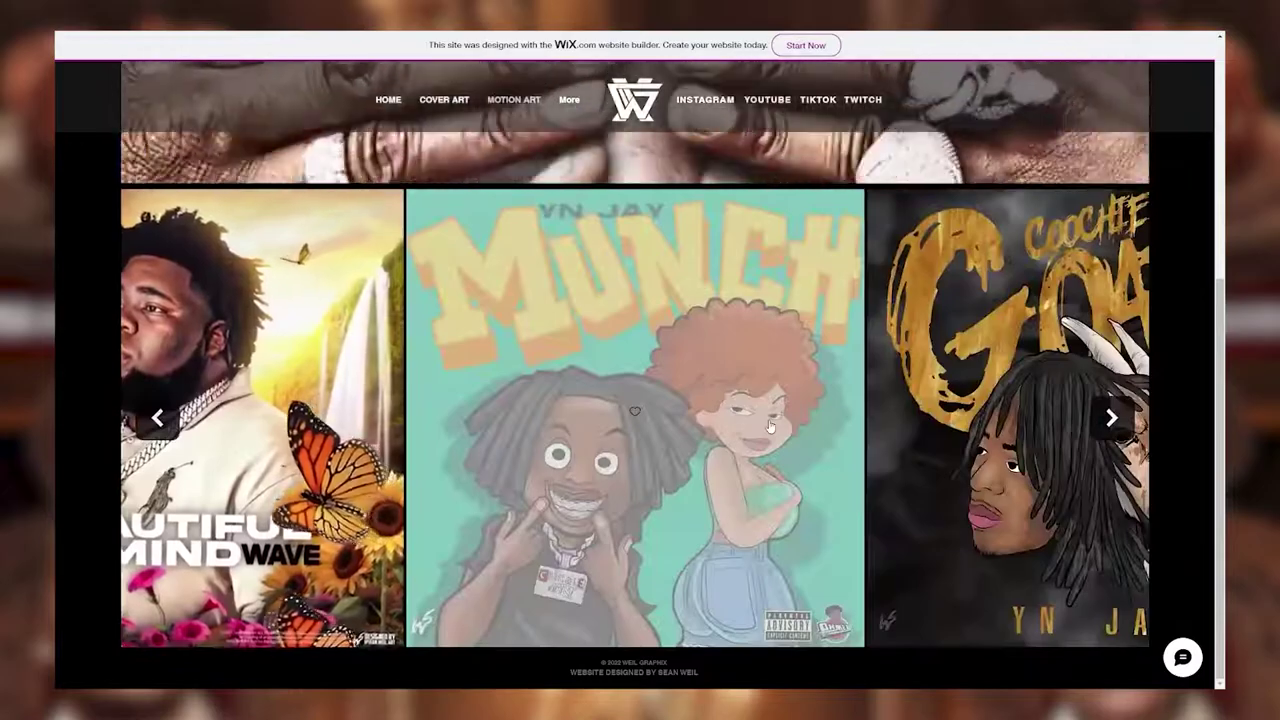
pyautogui.scroll(3, 434, 214)
pyautogui.scroll(2, 434, 214)
pyautogui.click(555, 145)
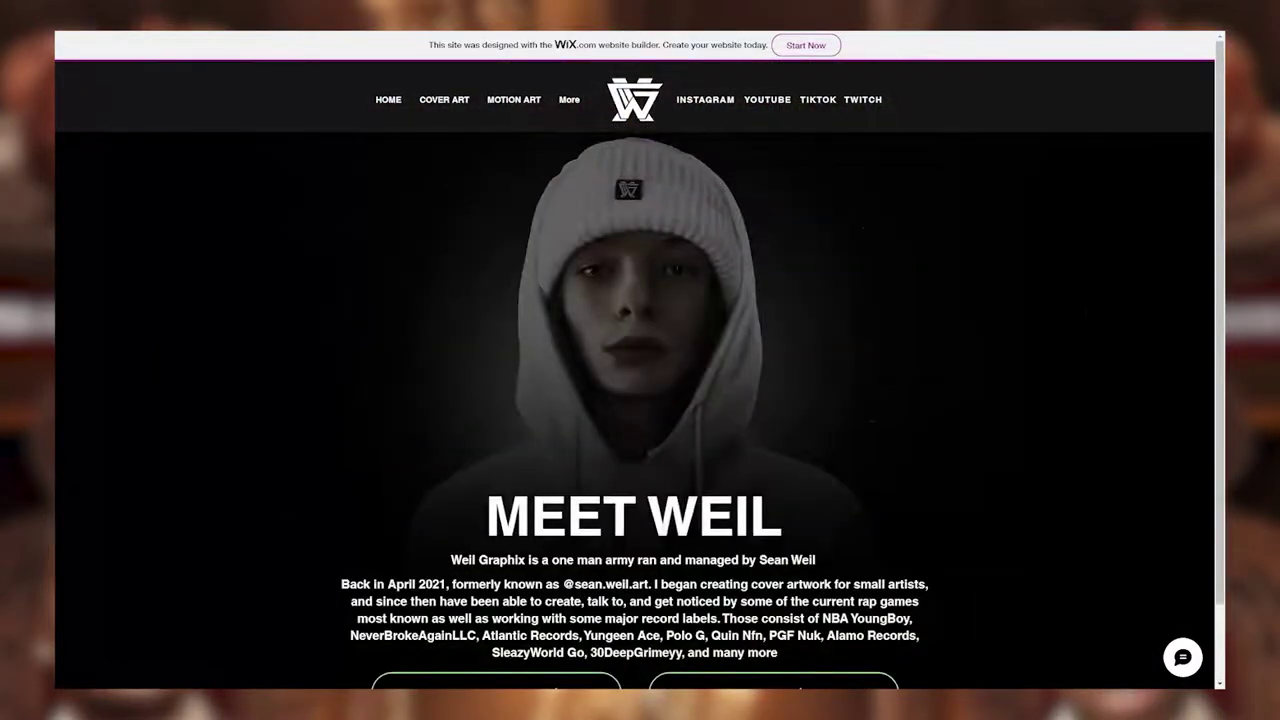
pyautogui.click(766, 632)
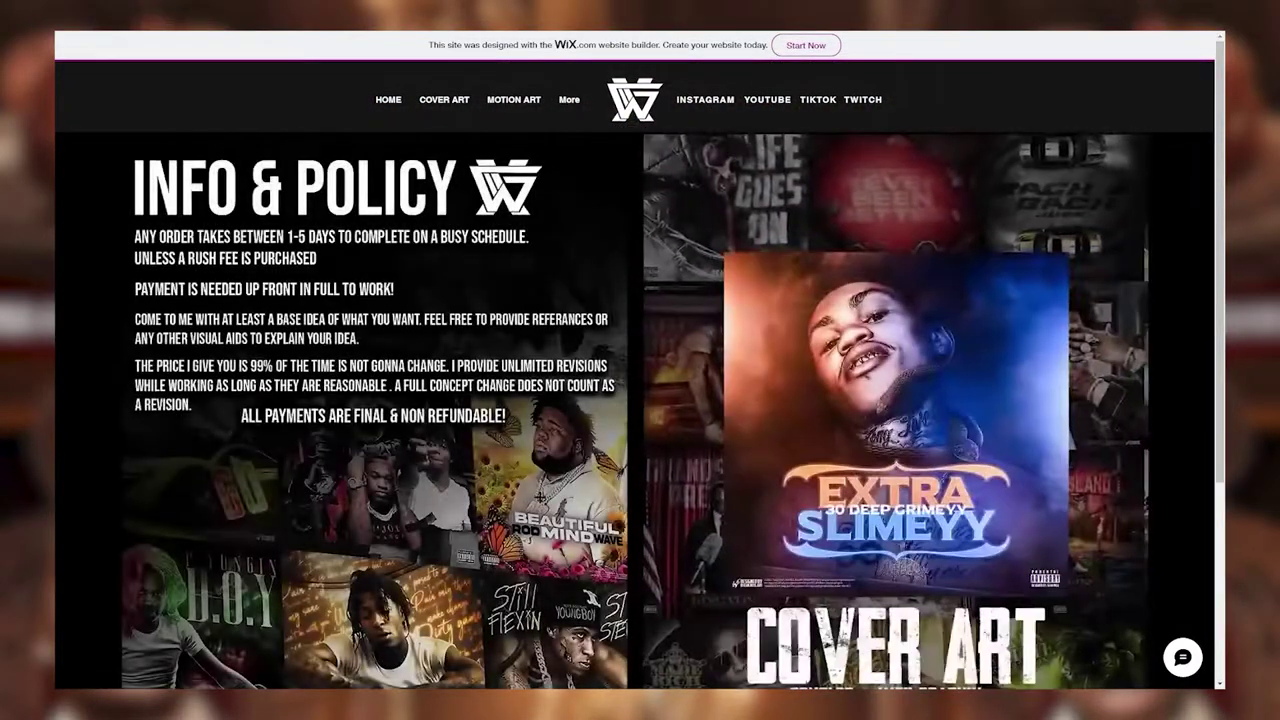